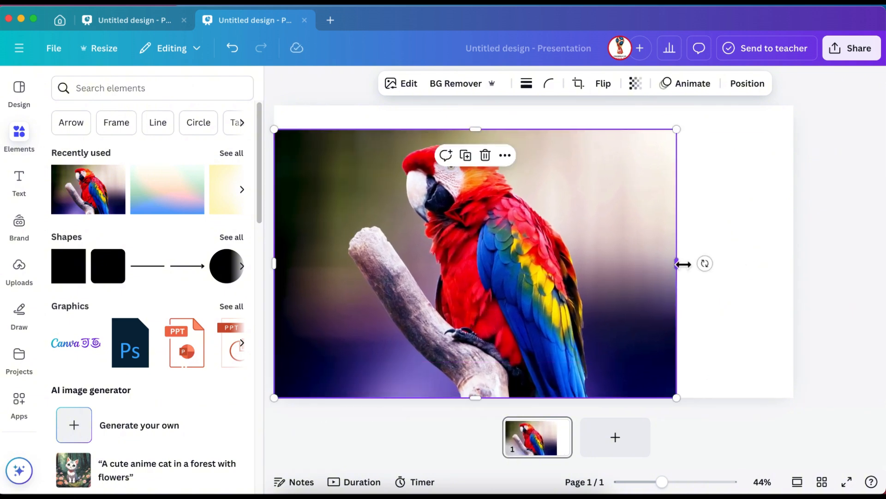
- Stretch the parrot photo to the full width and height of the slide
left_click_drag(677, 263, 792, 270)
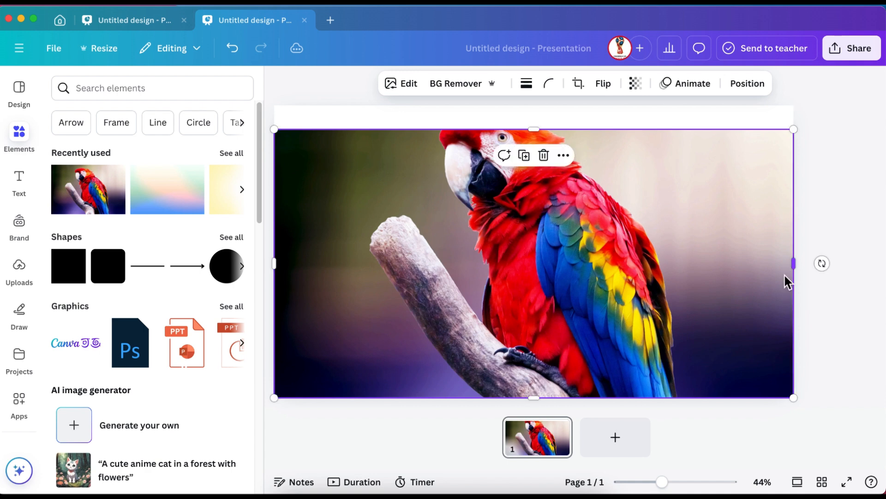
left_click_drag(535, 129, 538, 106)
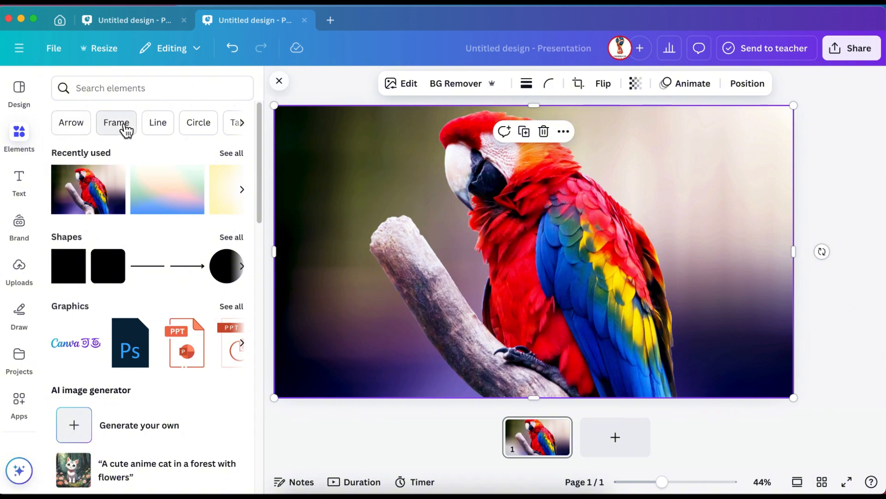
- Find the letter-shaped frames among the frame elements and add the letter B frame to the slide
left_click(117, 122)
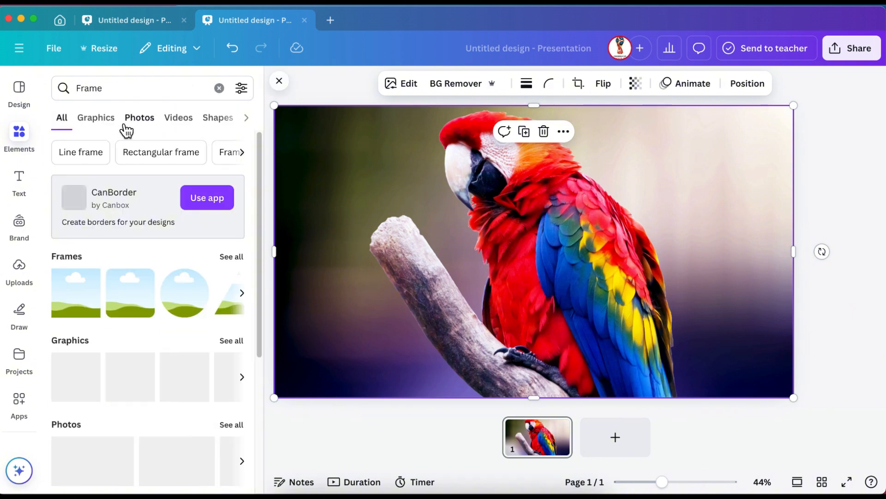
left_click(238, 257)
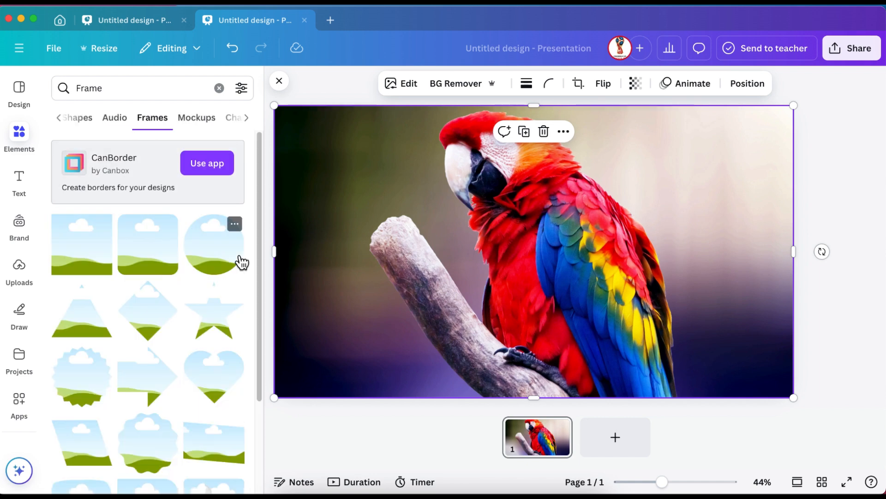
scroll(202, 344, "down", 2)
scroll(202, 344, "down", 10)
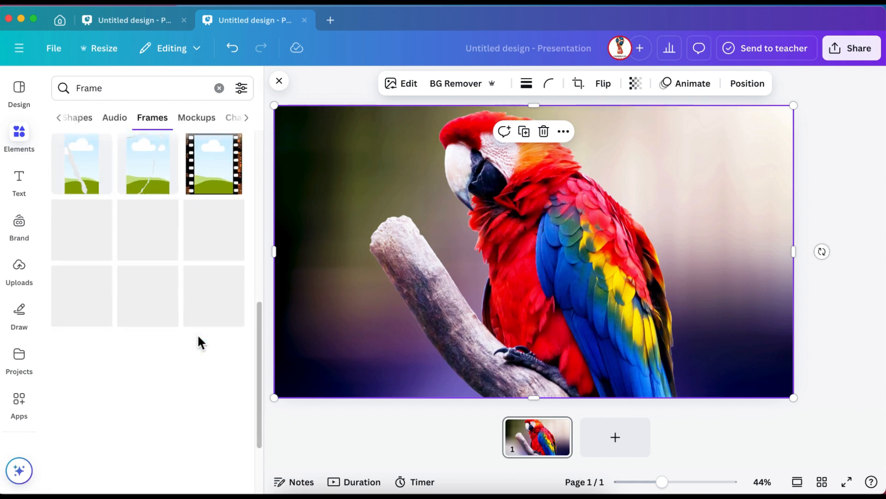
scroll(202, 344, "down", 6)
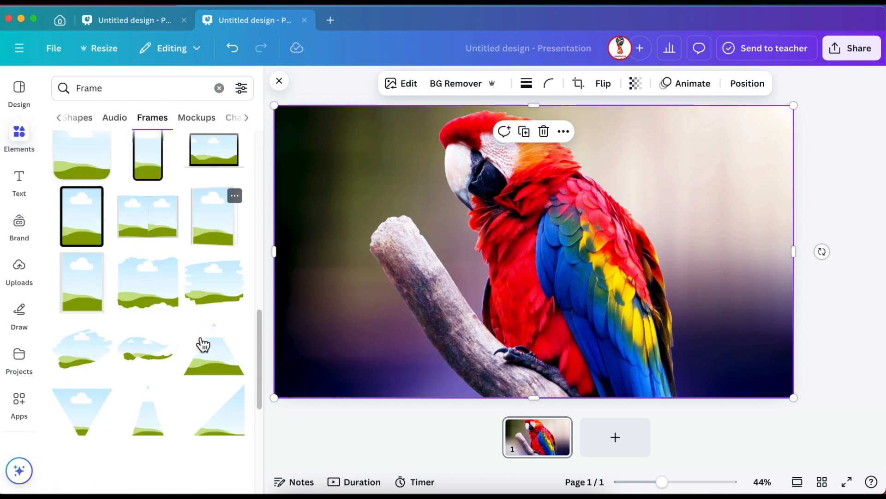
scroll(203, 344, "down", 5)
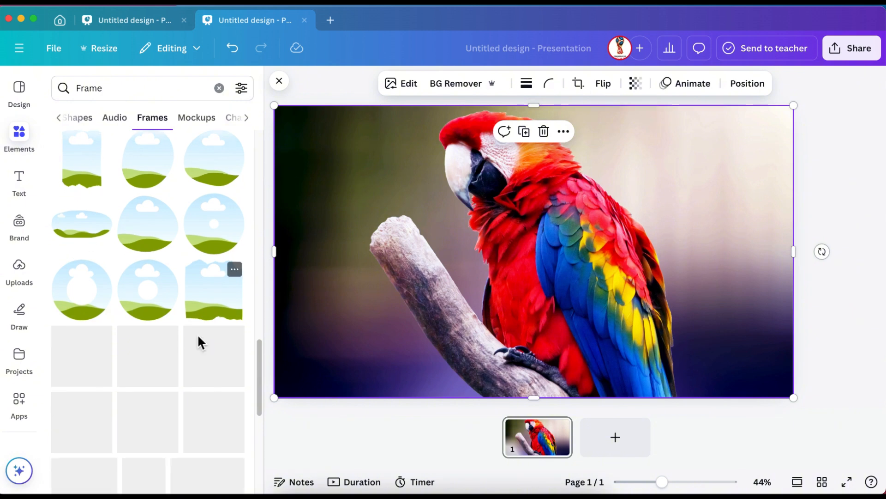
scroll(202, 344, "down", 8)
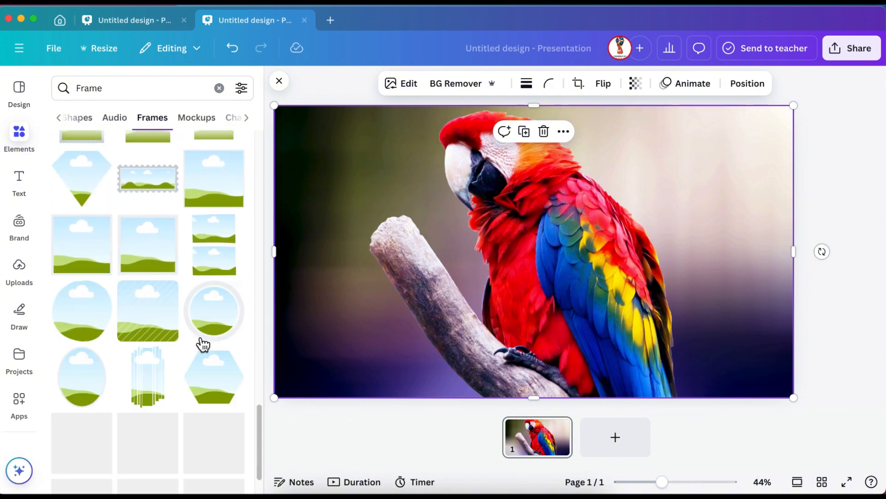
scroll(198, 336, "down", 1)
scroll(198, 336, "up", 2)
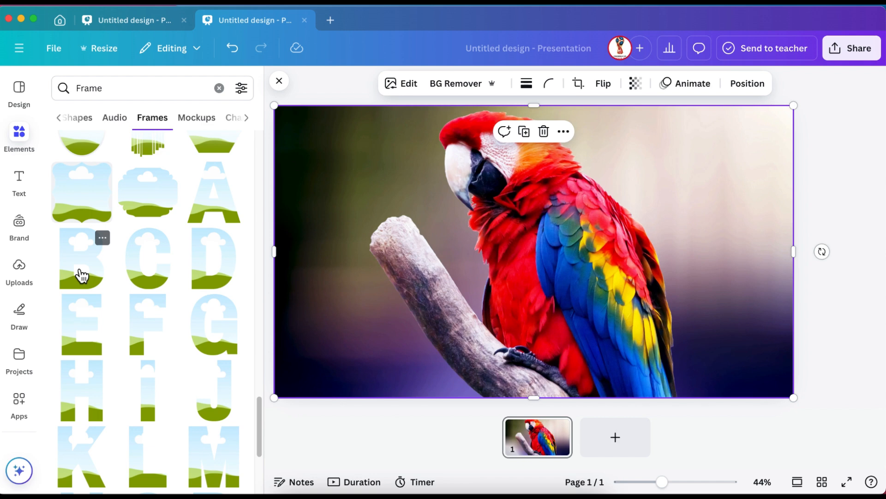
left_click(82, 276)
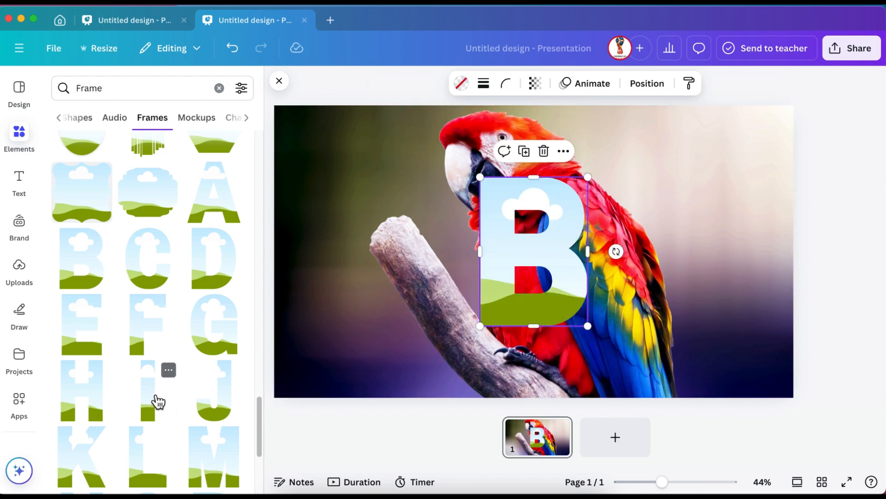
- Add the letter frames I, R and D to the slide
left_click(156, 398)
scroll(156, 398, "down", 5)
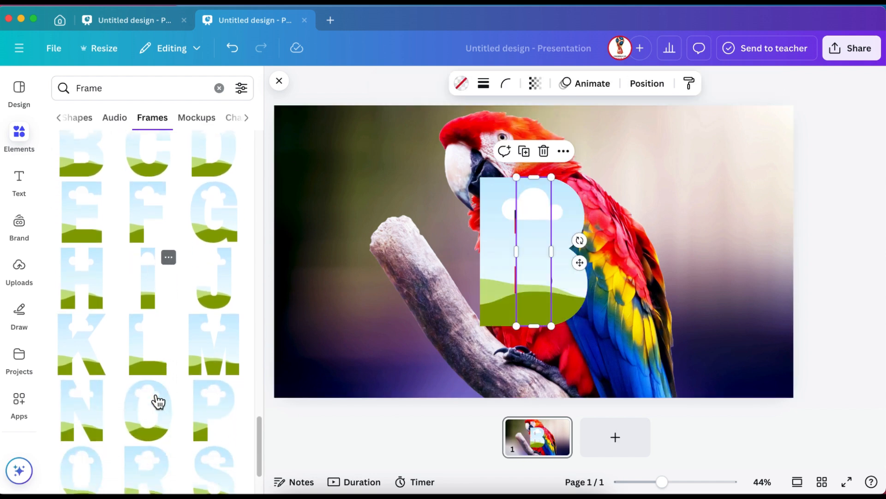
scroll(156, 402, "down", 2)
key("super+z")
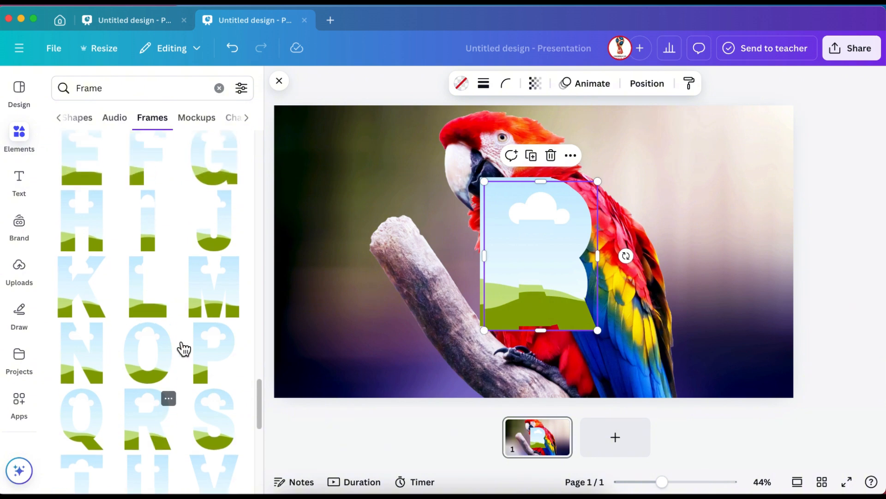
scroll(187, 335, "up", 4)
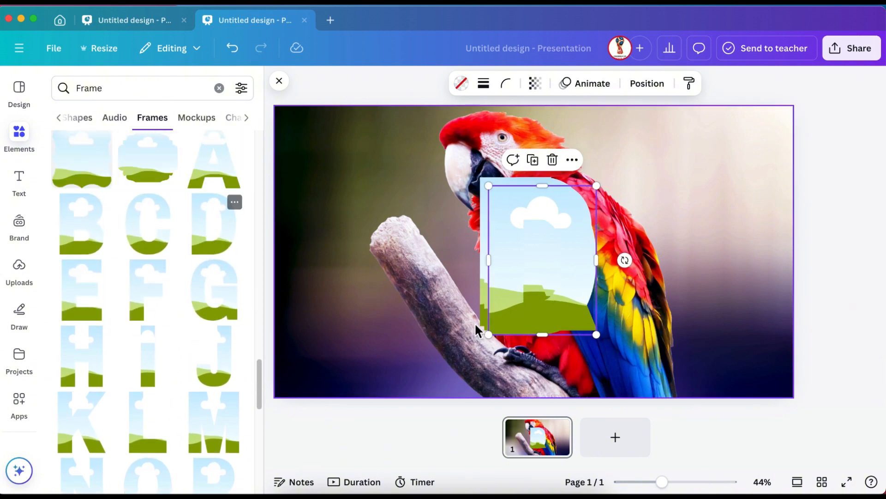
- Arrange the four letter frames side by side across the photo to spell BIRD
left_click_drag(548, 255, 674, 241)
left_click(540, 241)
left_click_drag(540, 241, 475, 240)
left_click_drag(574, 247, 527, 246)
left_click_drag(658, 319, 677, 314)
- Select all four letter frames together and move them slightly up to the slide's horizontal centre
left_click(314, 210)
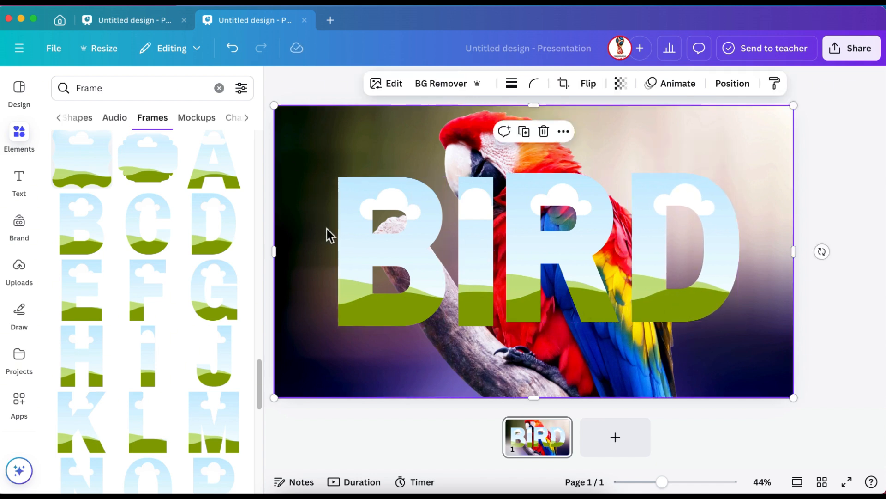
mouse_move(329, 236)
left_mouse_down()
mouse_move(334, 229)
mouse_move(324, 230)
left_mouse_up()
left_click(377, 233)
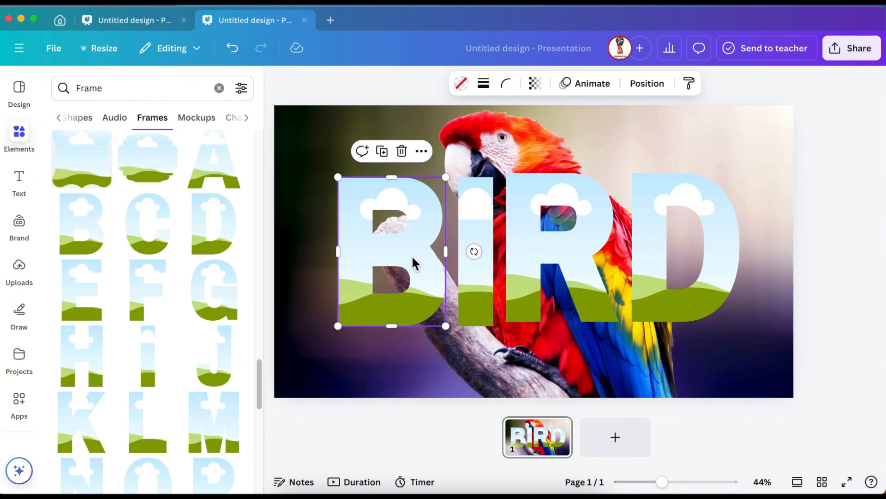
left_click(468, 300, "shift")
left_click(520, 253, "shift")
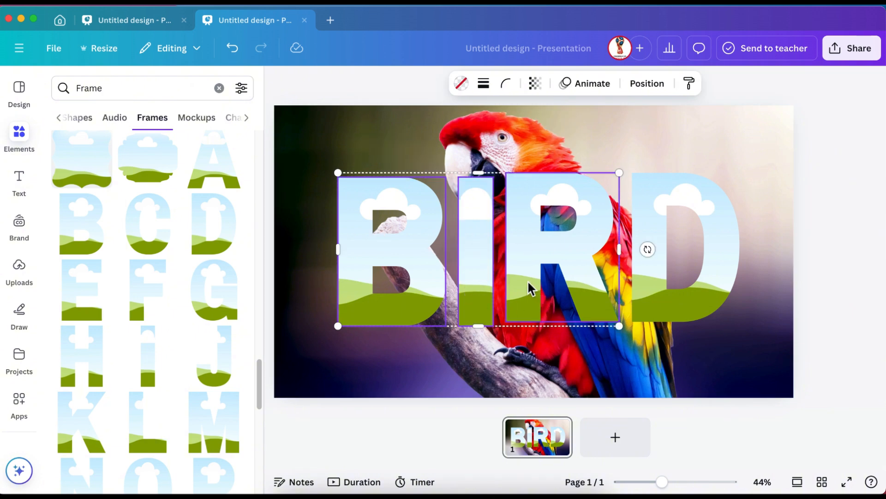
left_click(724, 318, "shift")
left_click_drag(558, 261, 552, 251)
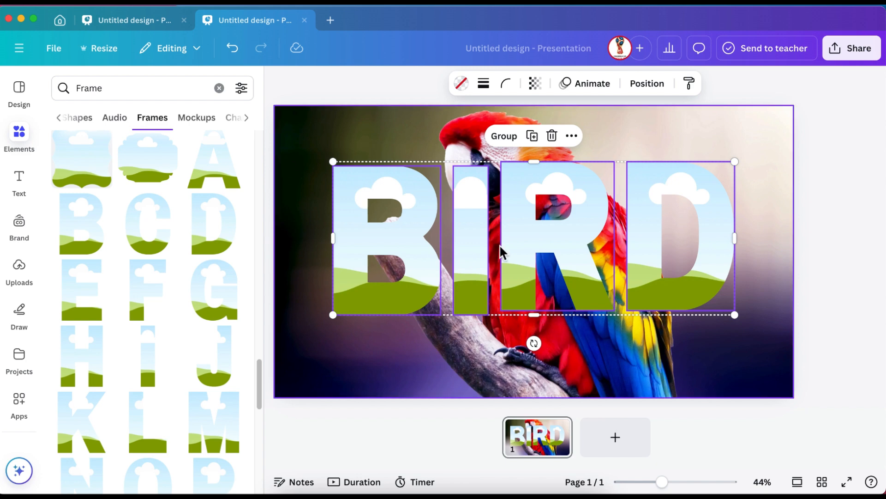
- Give the four letter frames a solid white border with a weight of 8
left_click(484, 84)
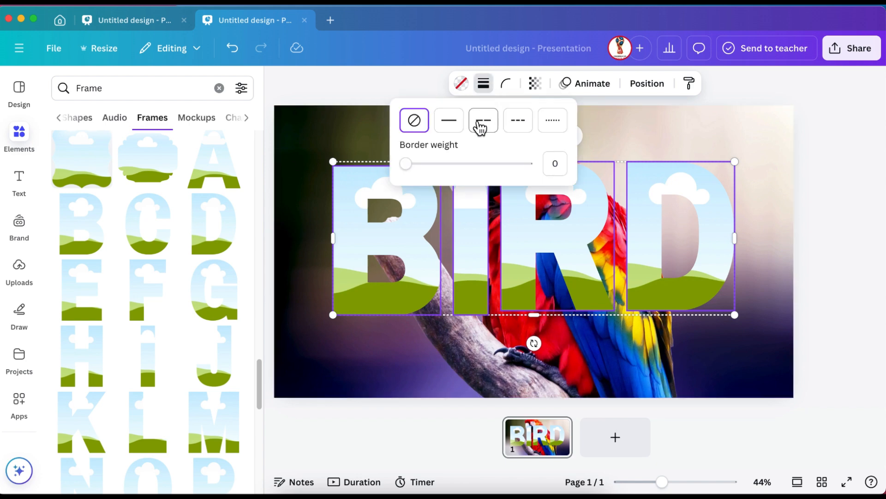
left_click(463, 128)
left_click_drag(414, 170, 420, 175)
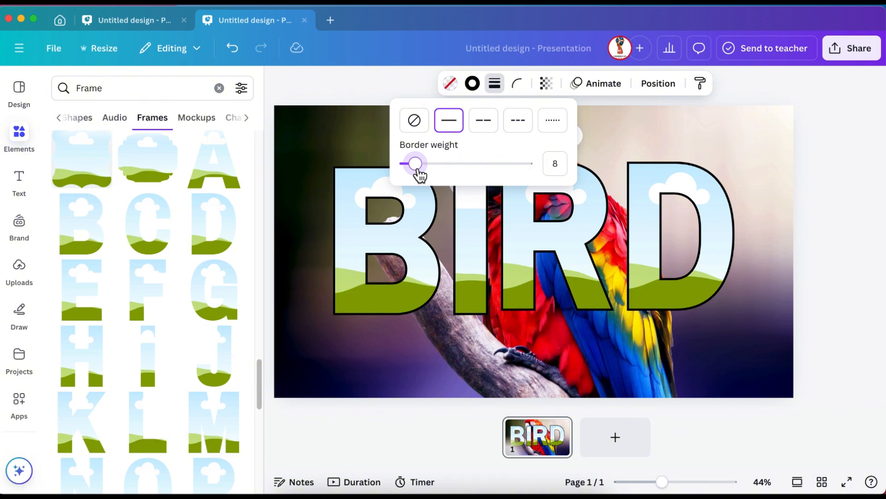
left_click(472, 83)
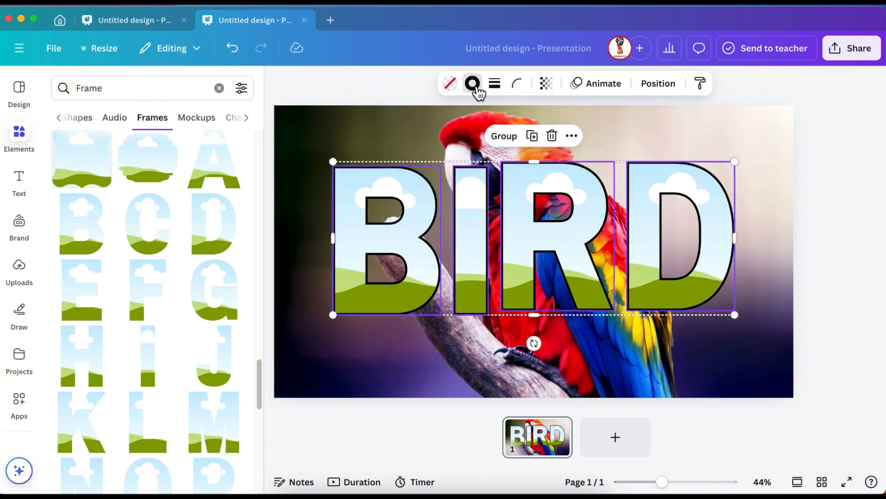
left_click(236, 372)
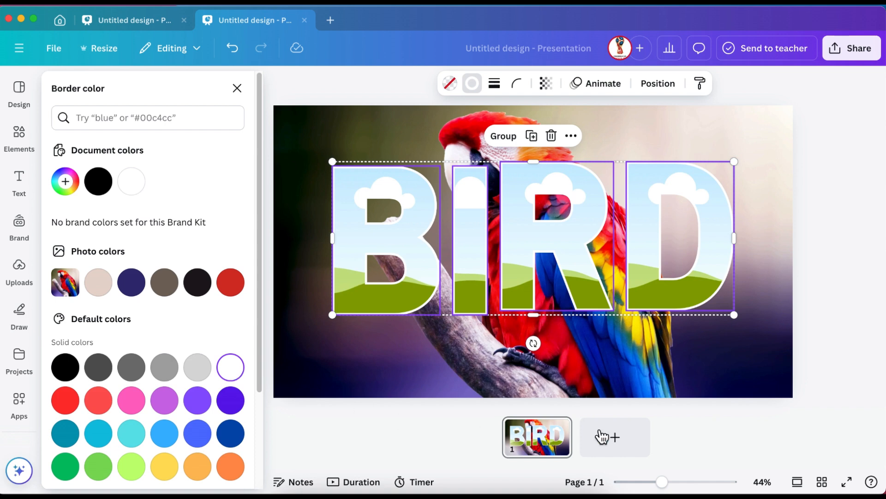
left_click(831, 364)
left_click(788, 359)
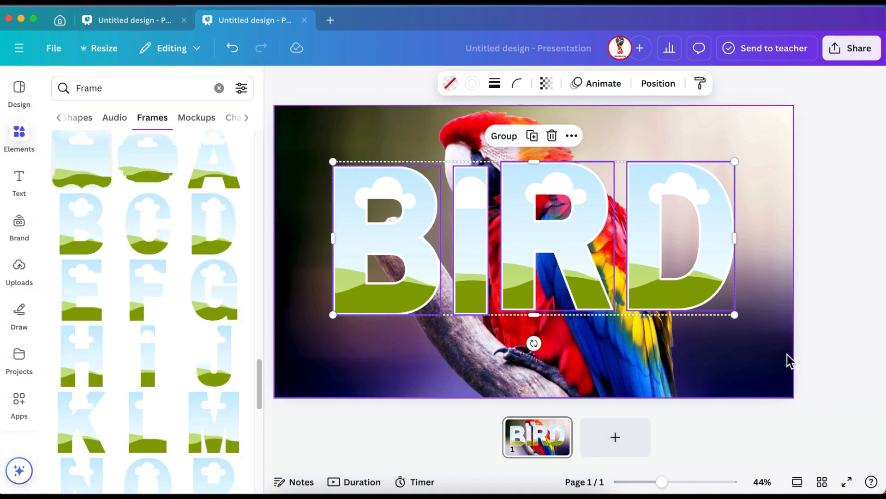
- Copy the background parrot photo, paste it and place the duplicate inside the letter B frame
right_click(645, 371)
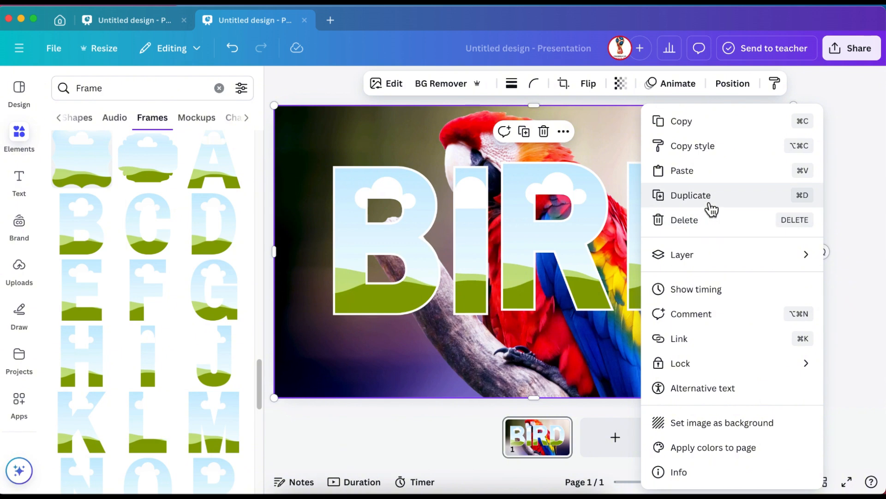
left_click(688, 129)
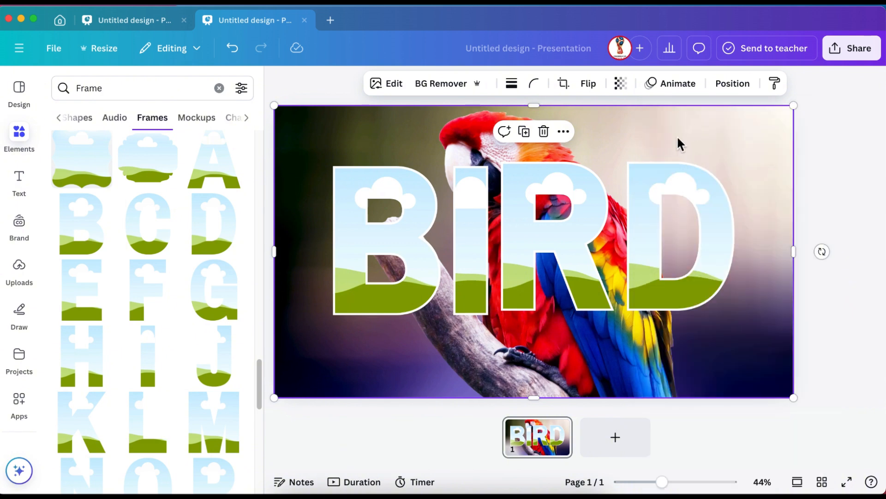
right_click(553, 362)
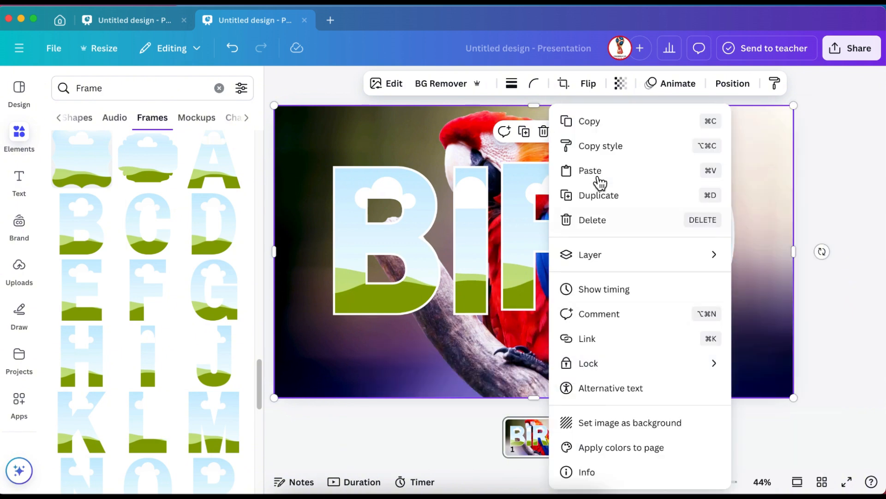
left_click(597, 172)
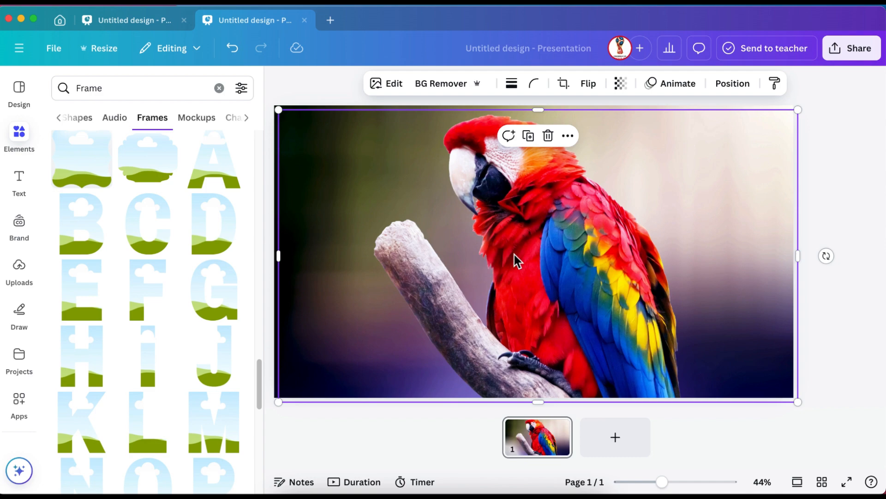
left_click_drag(514, 259, 418, 248)
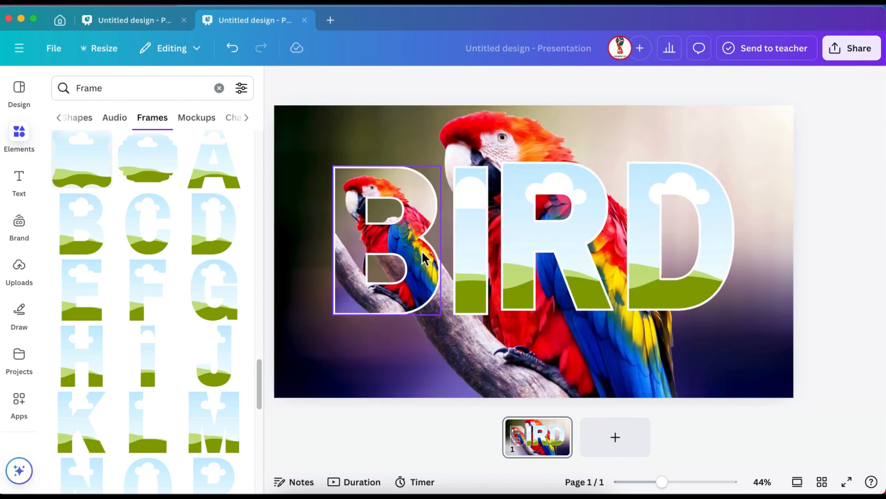
- Paste three more copies of the parrot photo and fill the letter frames I, R and D with them
key("ctrl+v")
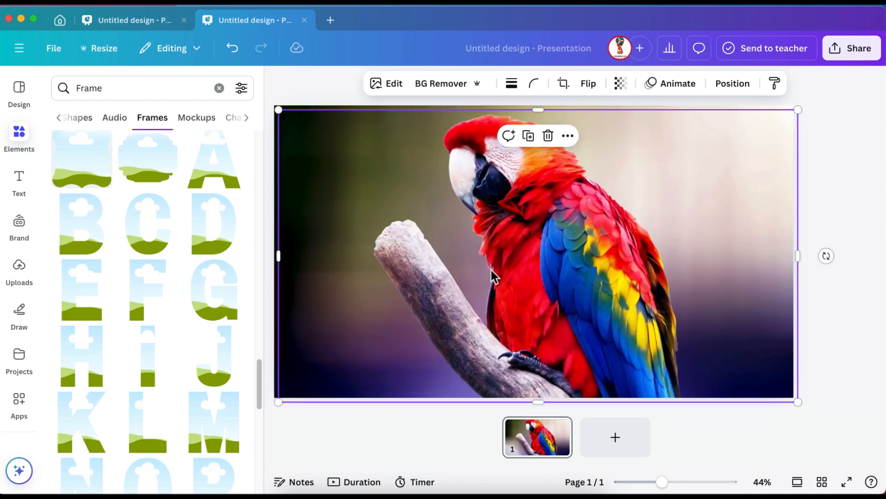
left_click_drag(477, 281, 481, 268)
key("ctrl+v")
left_click_drag(539, 269, 544, 276)
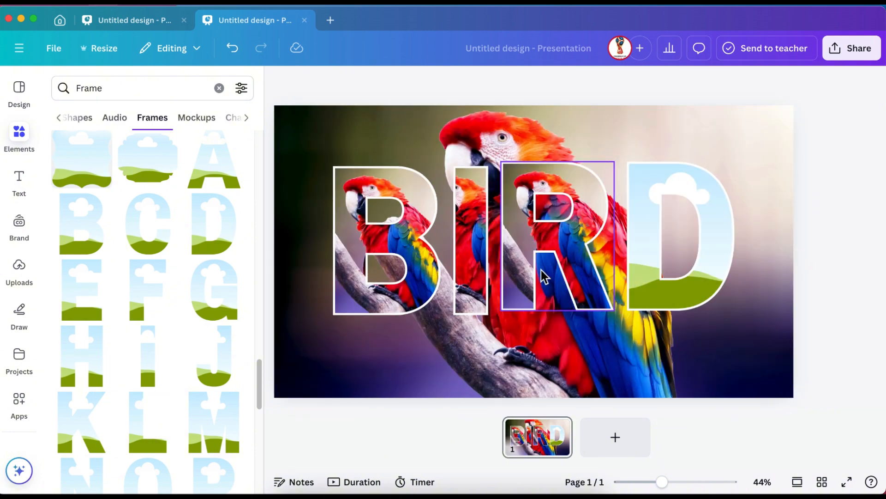
key("ctrl+v")
left_click_drag(631, 271, 395, 242)
- Enlarge and reposition the photo inside the letter B frame so it lines up with the background parrot
double_click(400, 244)
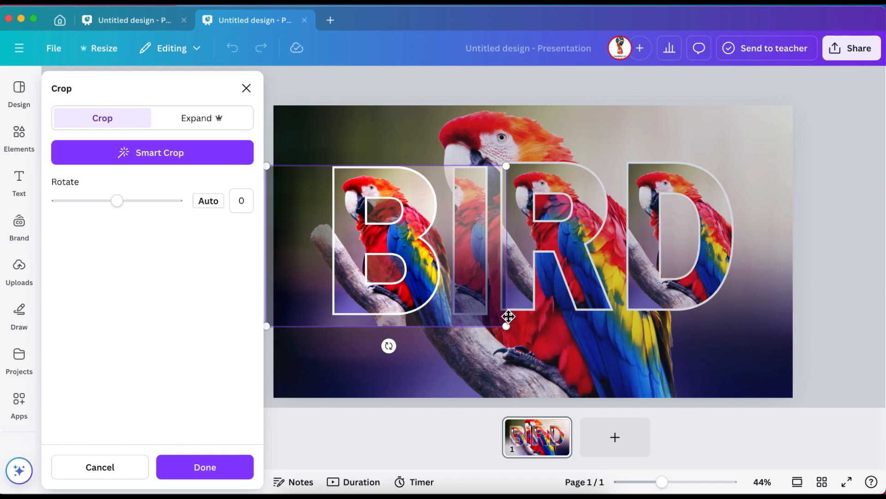
left_click_drag(510, 326, 772, 491)
left_click_drag(613, 342, 620, 268)
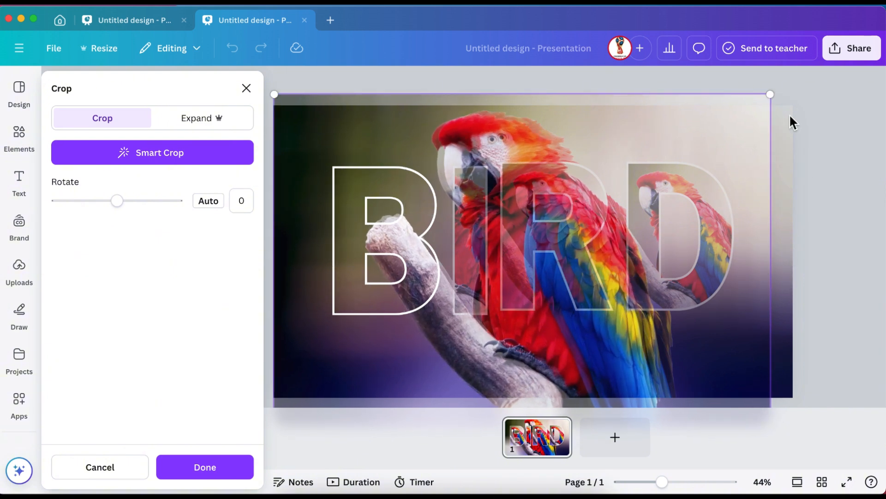
left_click_drag(774, 100, 794, 88)
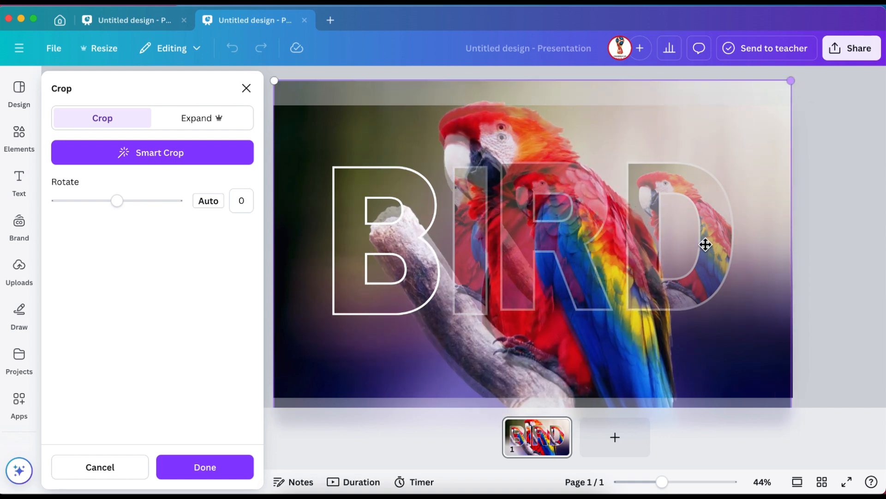
left_click_drag(685, 371, 686, 381)
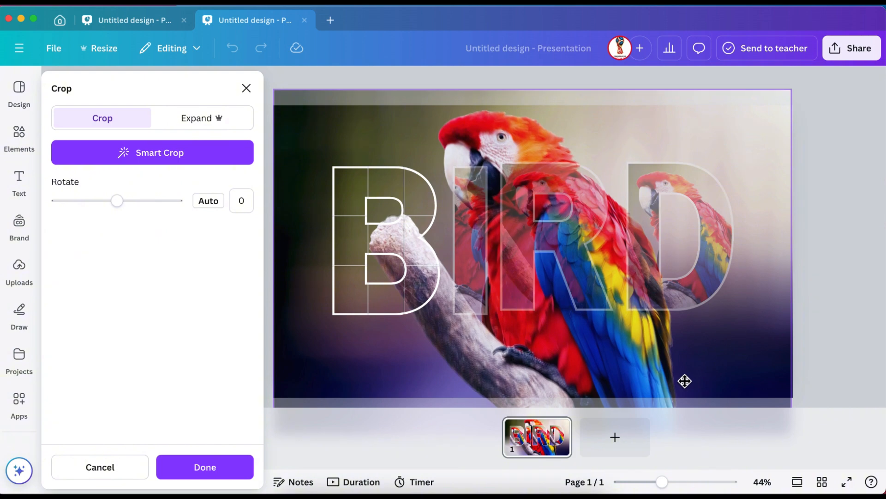
left_click(840, 333)
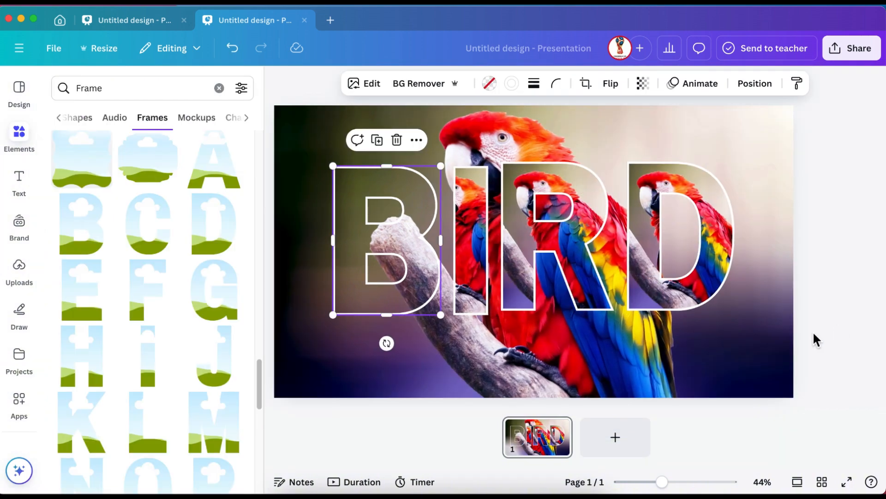
- Enlarge and reposition the photo inside the letter I frame so it lines up with the background parrot
double_click(473, 258)
left_click_drag(349, 166, 208, 154)
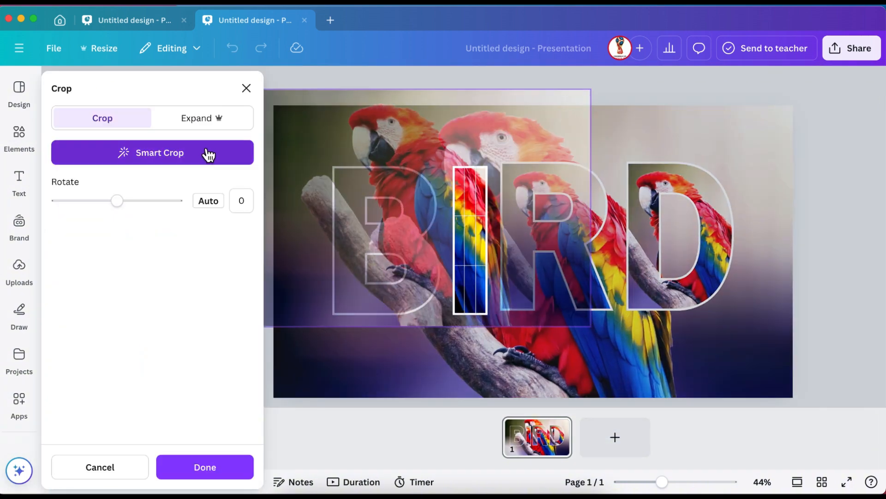
left_click_drag(591, 326, 713, 468)
left_click_drag(418, 153, 457, 159)
left_click_drag(786, 96, 803, 87)
left_click(810, 242)
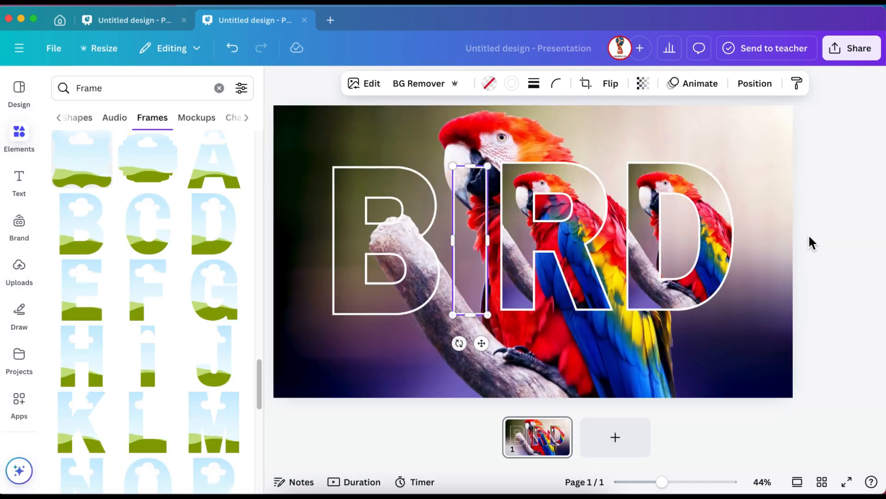
- Scale up and shift the photo inside the letter R frame until it matches the background parrot
double_click(574, 244)
left_click_drag(679, 322, 851, 484)
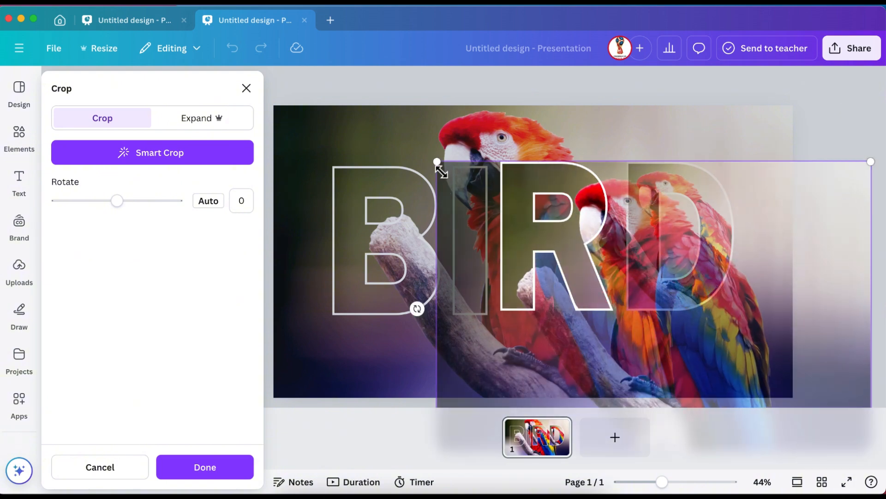
left_click_drag(439, 171, 352, 121)
left_click_drag(752, 315, 673, 299)
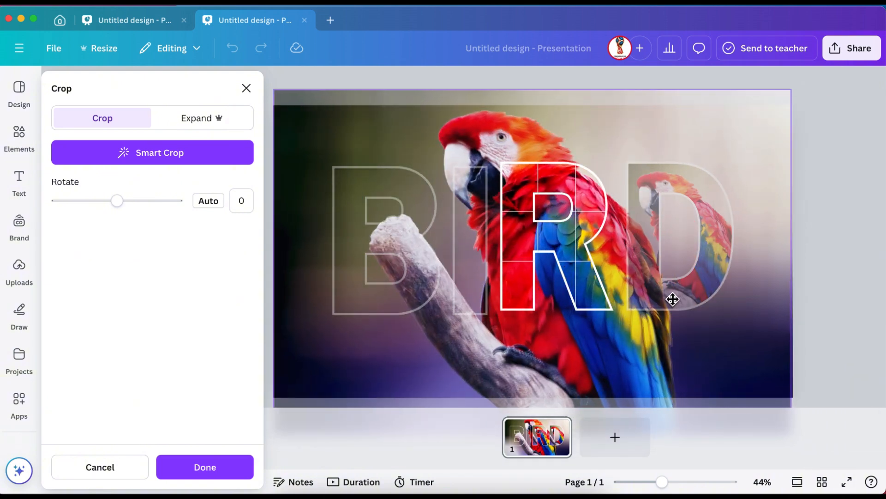
left_click(830, 376)
- Enlarge and move the photo inside the letter D frame so it coincides with the background parrot
double_click(658, 289)
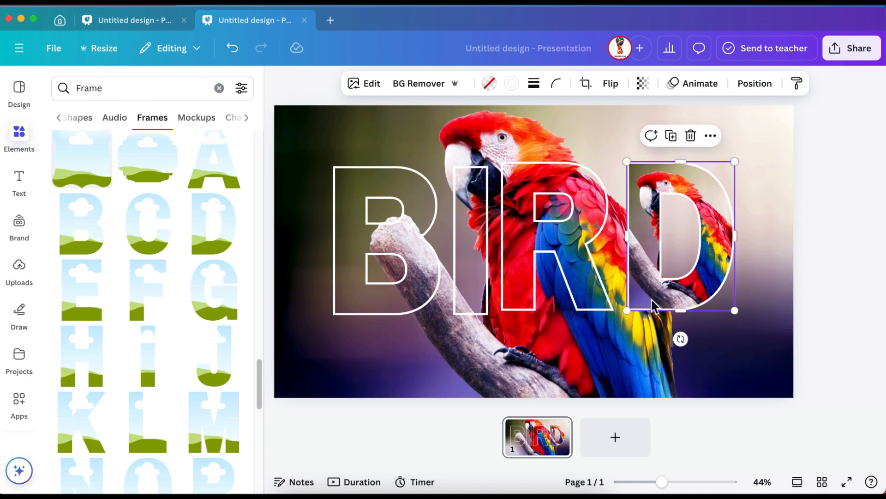
left_click_drag(565, 326, 330, 483)
left_click_drag(541, 345, 536, 294)
left_click_drag(314, 108, 271, 95)
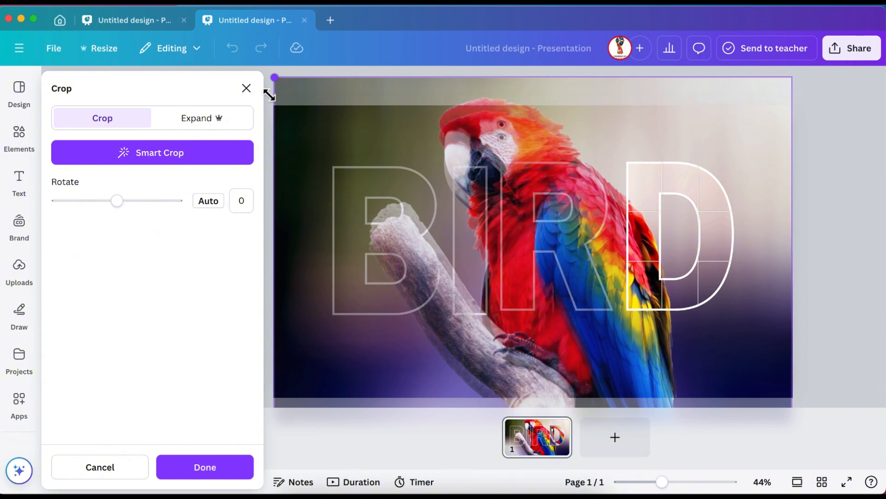
left_click_drag(587, 351, 586, 360)
left_click(838, 347)
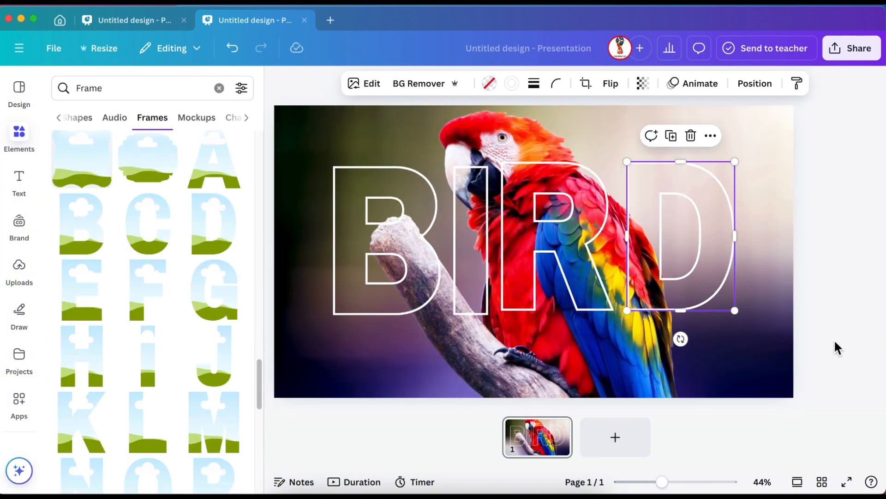
- Remove the background from the full-page parrot photo behind the letters with BG Remover
left_click(841, 326)
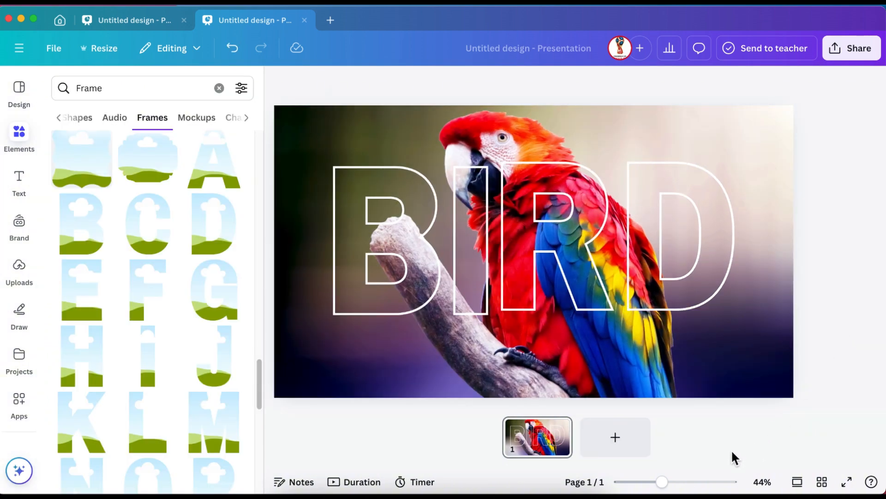
left_click(748, 356)
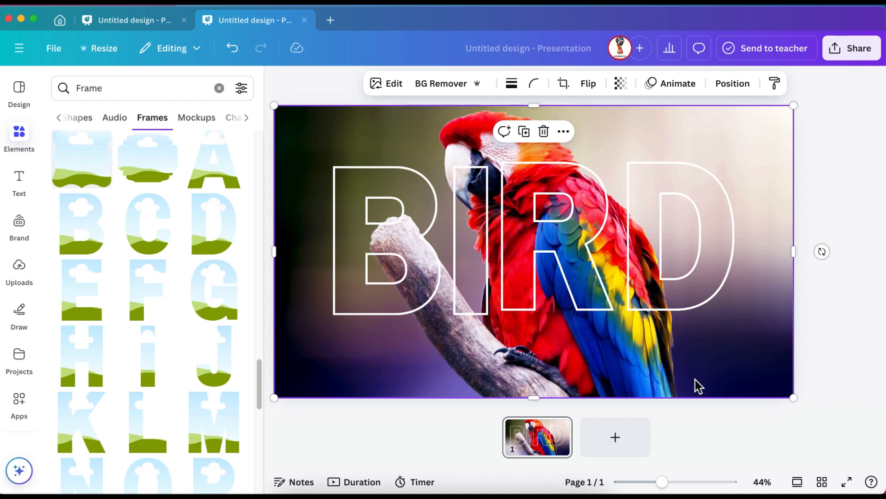
left_click(453, 86)
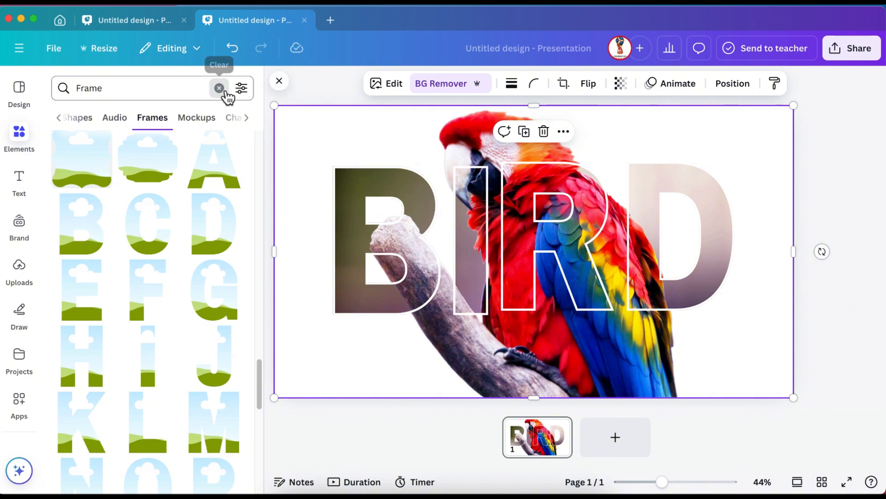
- Replace the Frame element search with "gradient background" and limit the results to photos
left_click(220, 88)
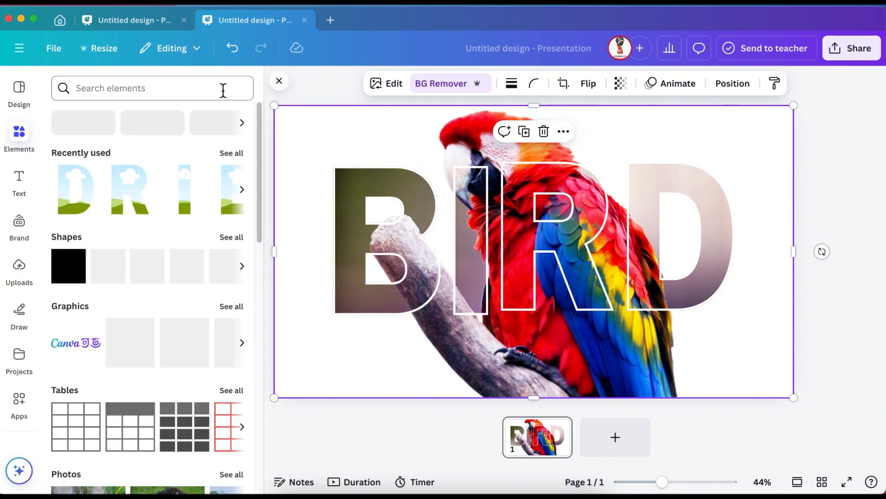
left_click(96, 94)
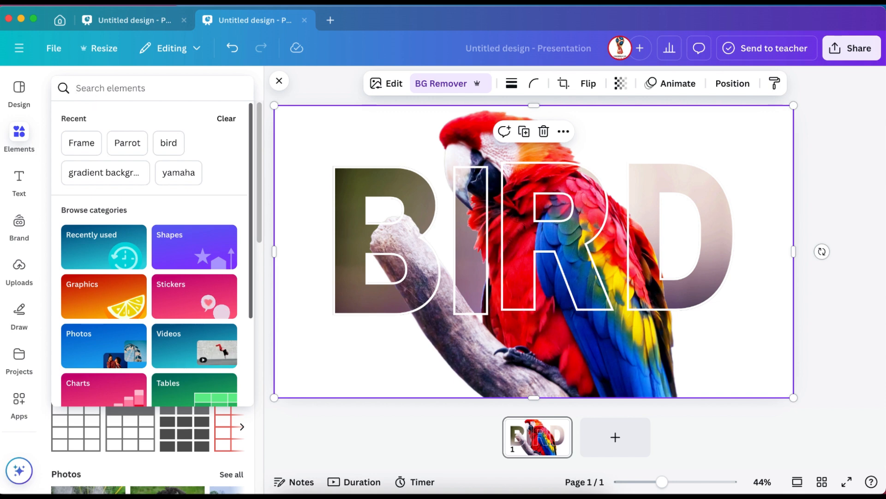
type("gradient")
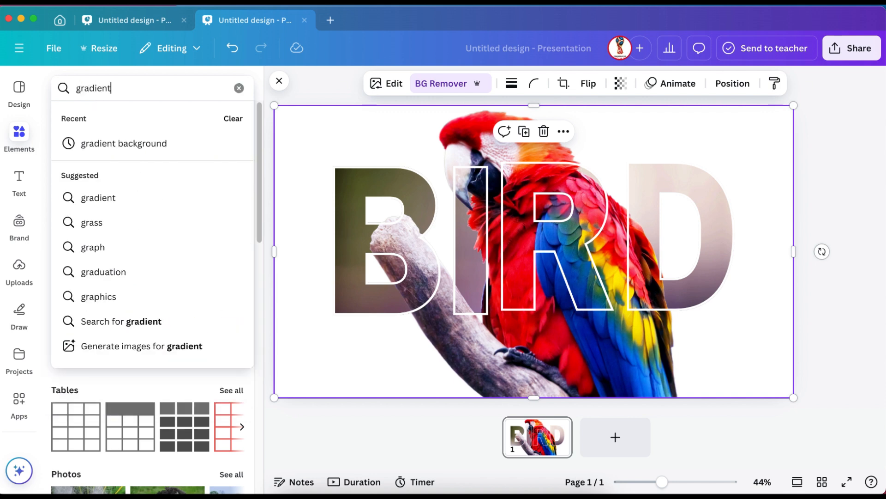
type(" back")
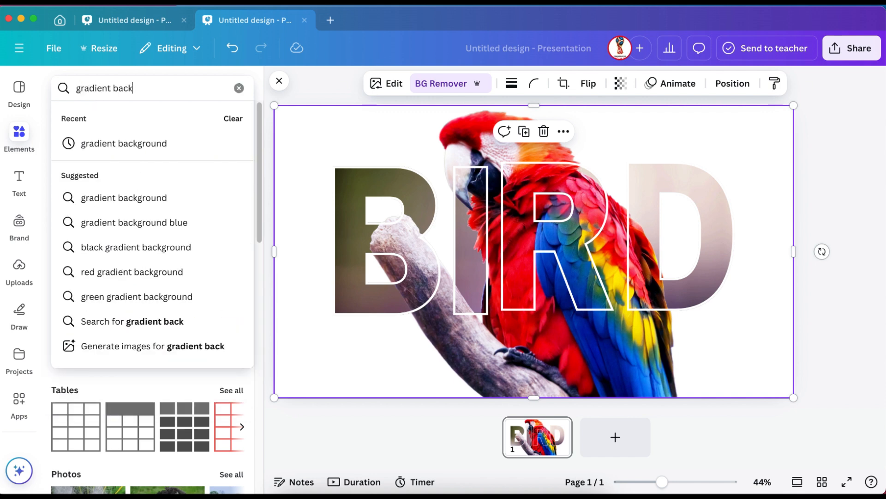
type("ground")
key("Return")
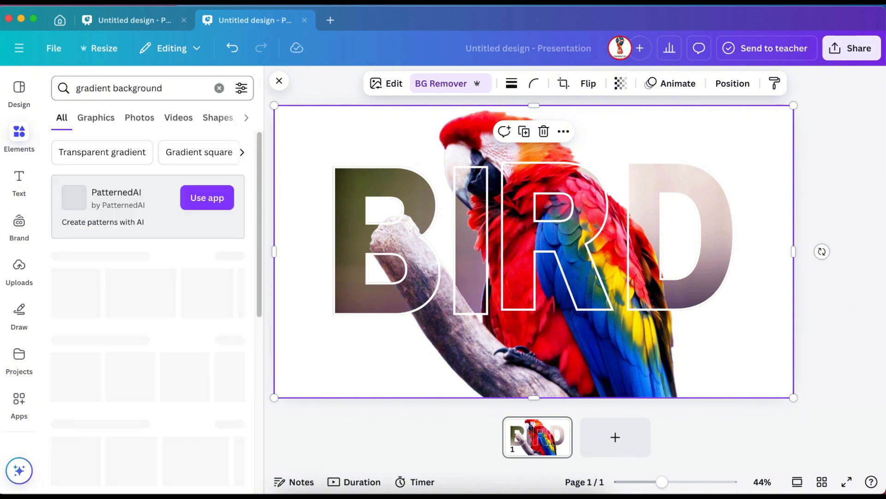
left_click(143, 123)
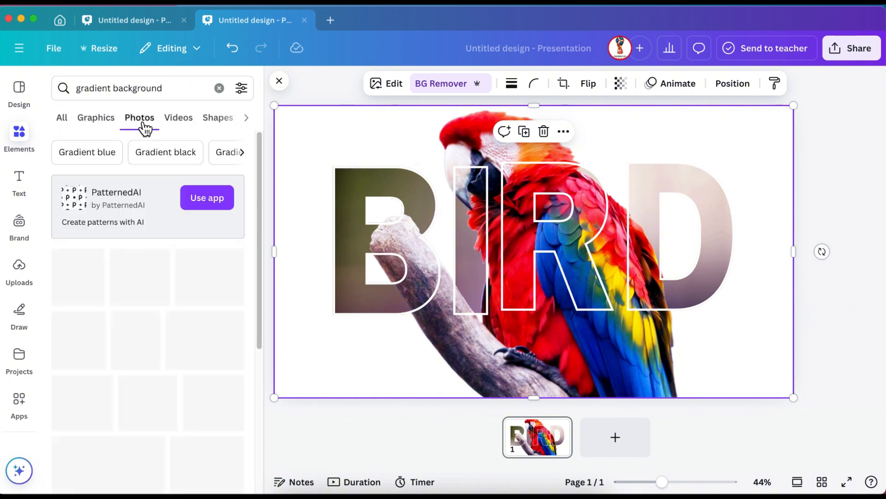
- Add the pale blue-to-white sky gradient photo from the search results and set it as the page background
left_click_drag(259, 189, 265, 299)
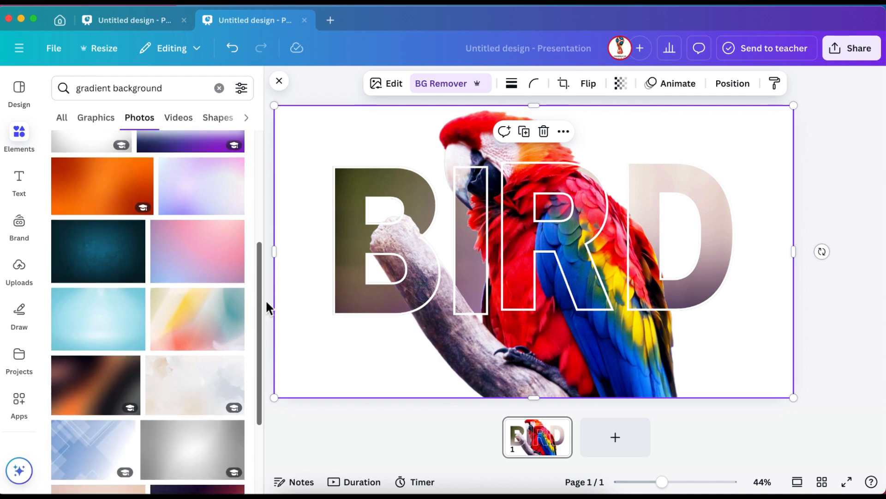
left_click_drag(259, 253, 271, 340)
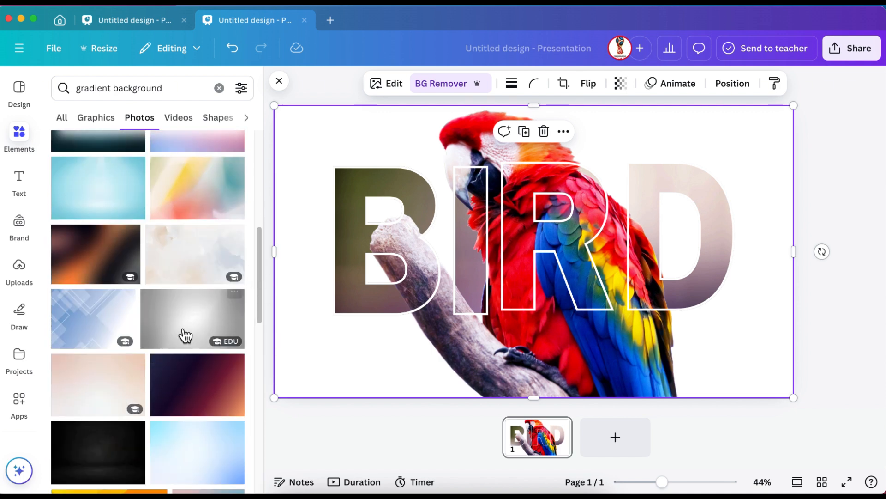
scroll(180, 330, "down", 15)
key("Escape")
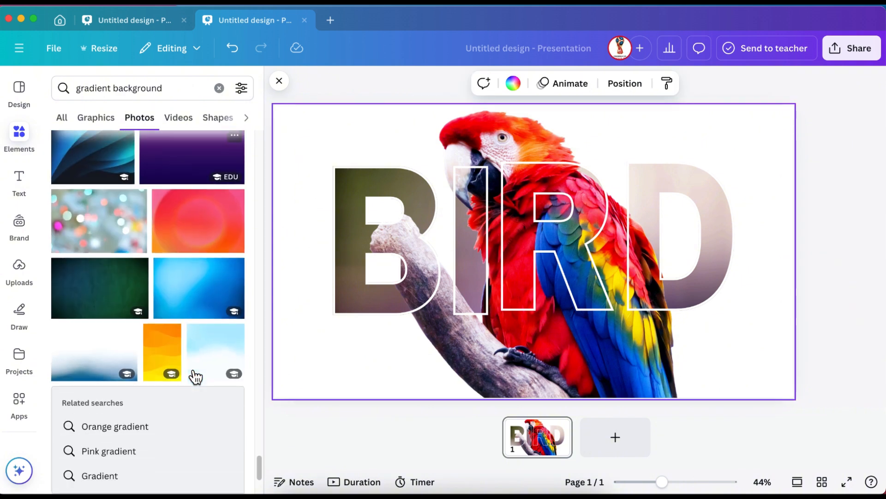
scroll(195, 376, "down", 2)
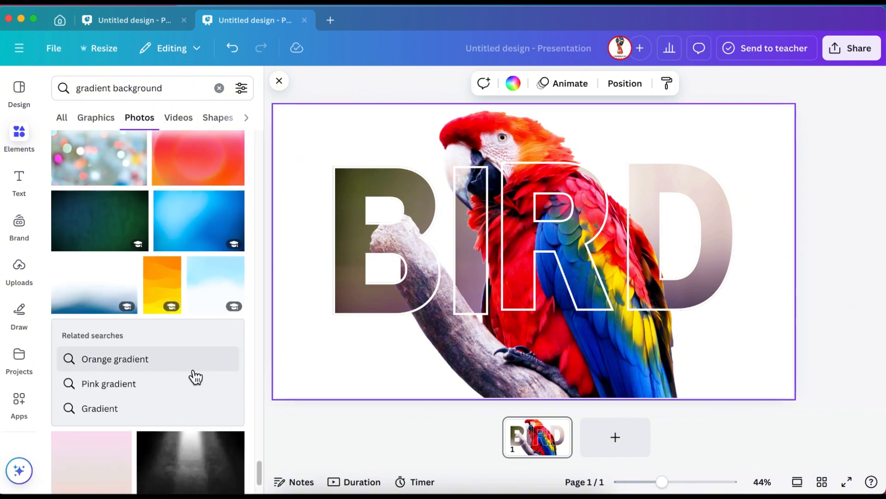
left_click(210, 291)
right_click(499, 289)
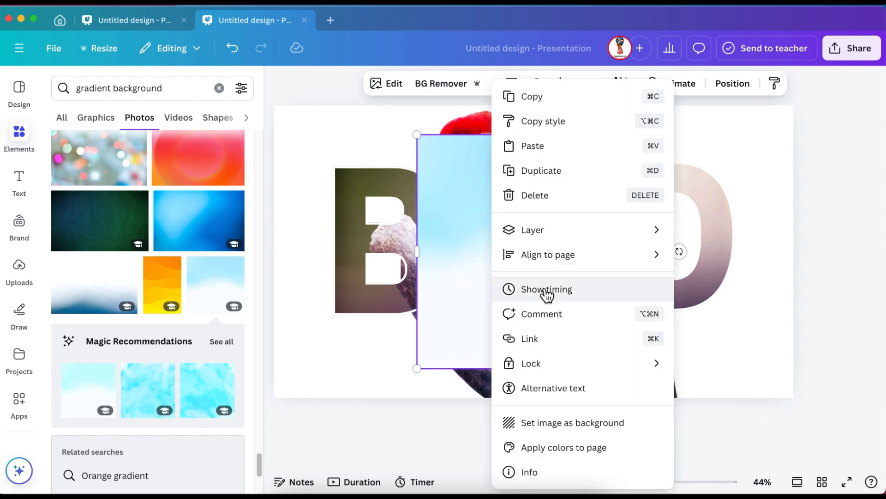
left_click(551, 423)
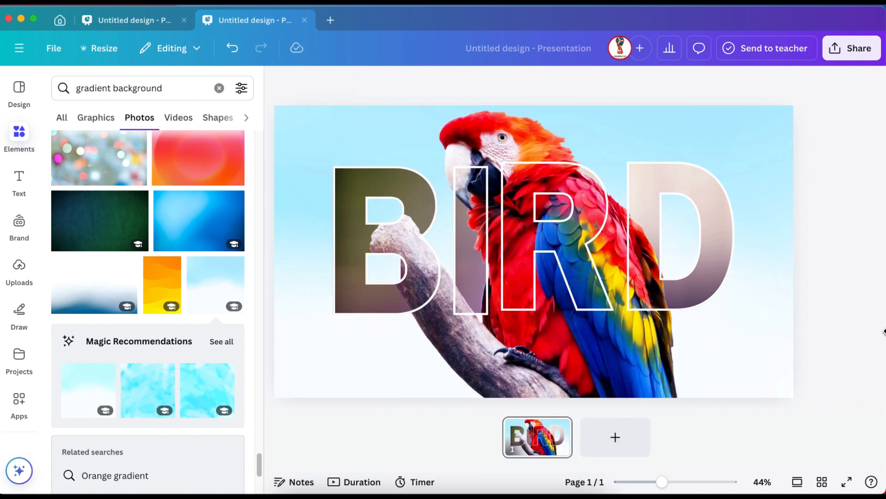
- Download the finished design as a PNG at size 1 (1,920 × 1,080 px)
left_click(837, 46)
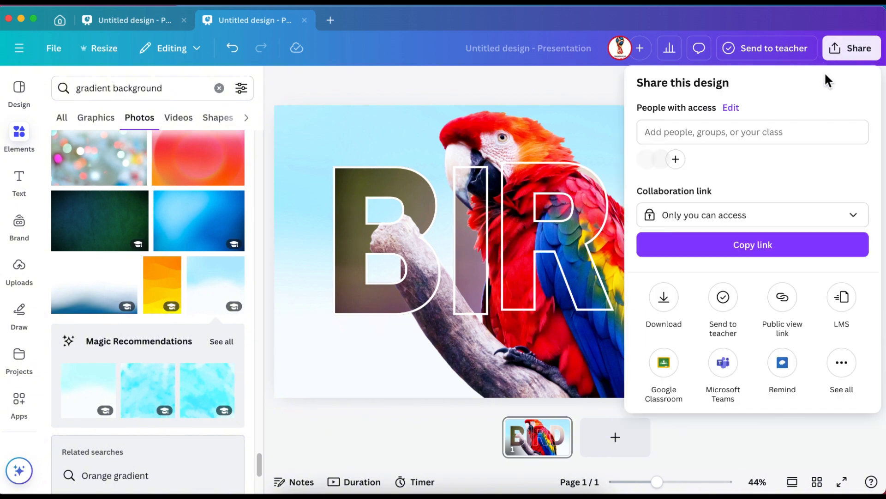
left_click(666, 301)
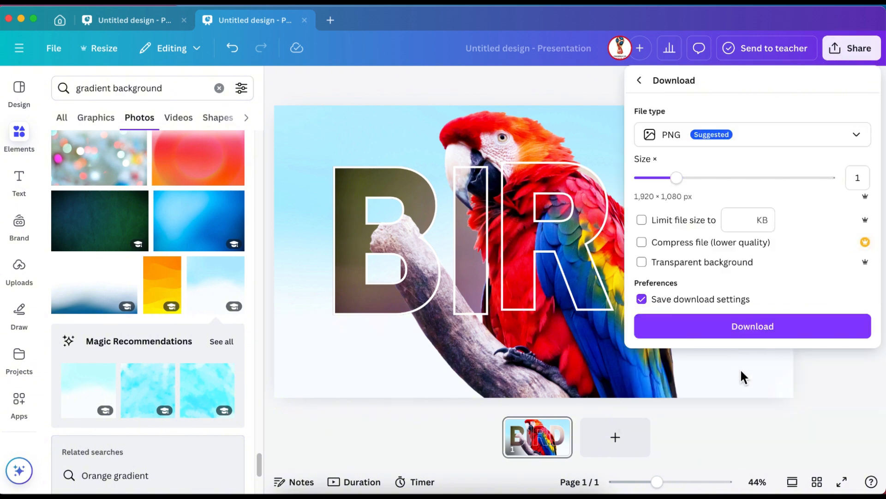
left_click(743, 328)
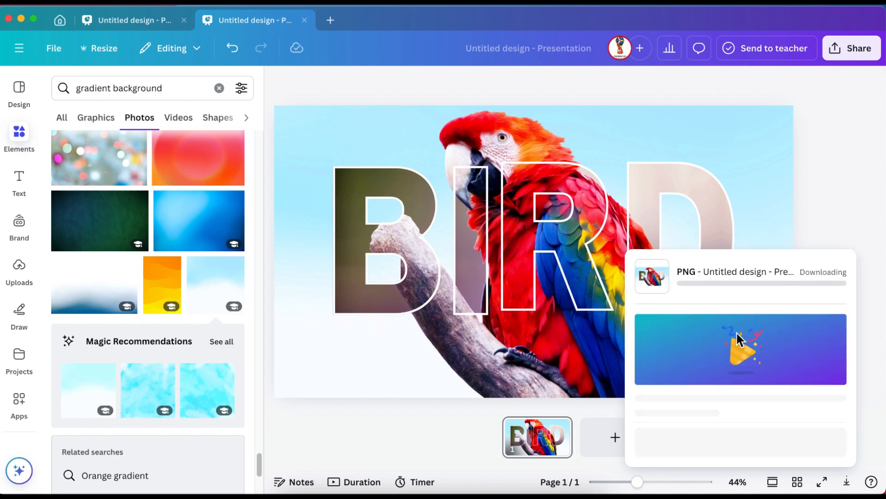